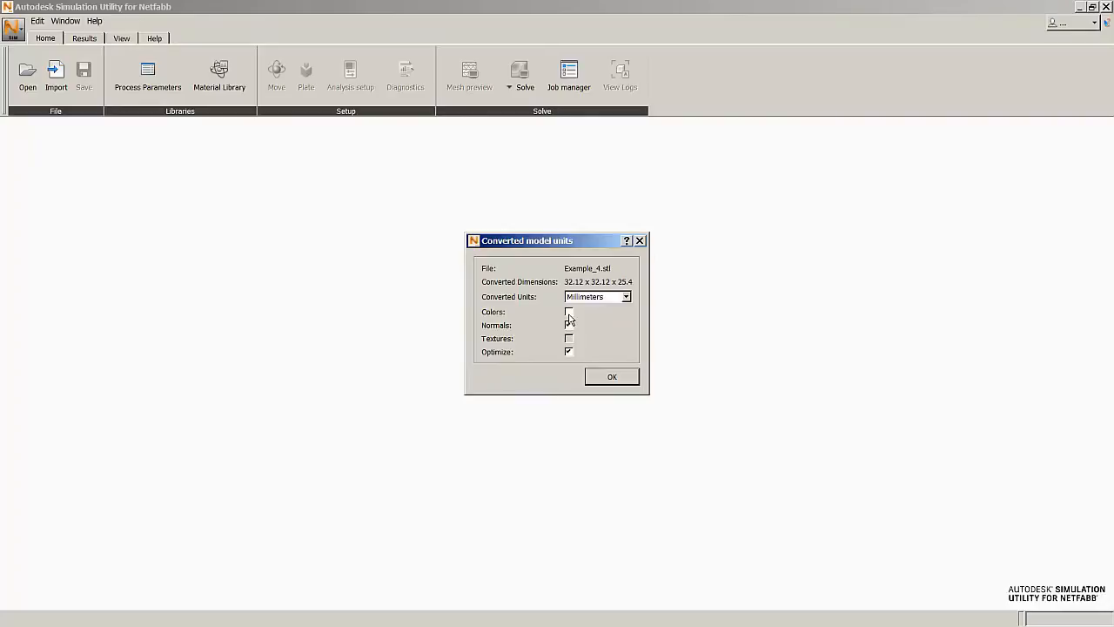
- Import Example_4.stl in millimetres with Normals and Optimize enabled
{"action": "left_click", "coordinate": [609, 376]}
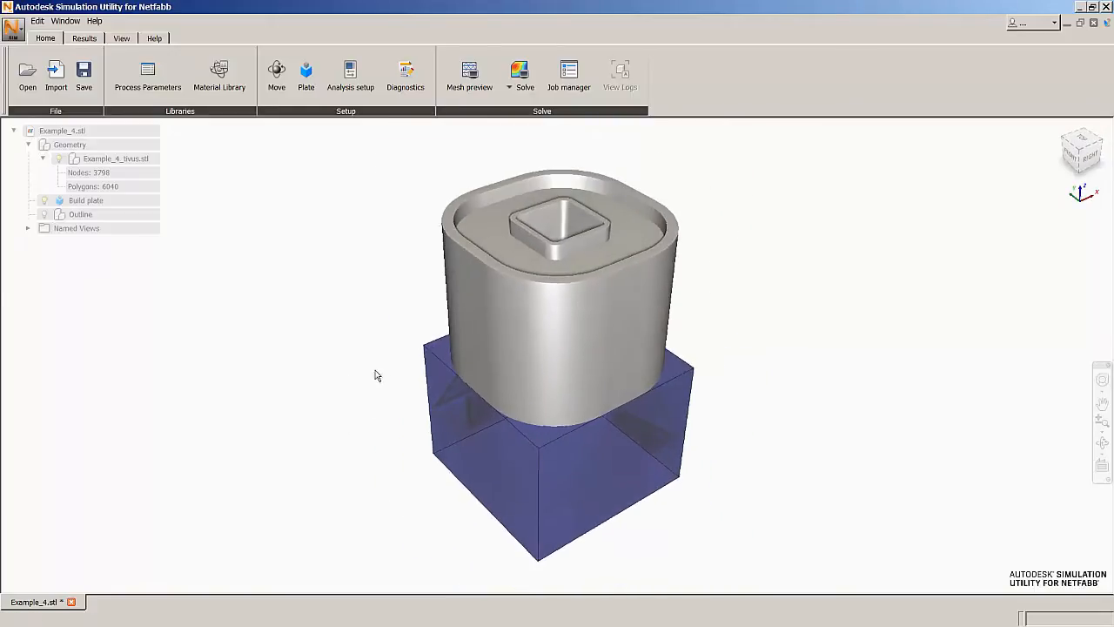
{"action": "middle_click_drag", "start_coordinate": [375, 375], "coordinate": [366, 369]}
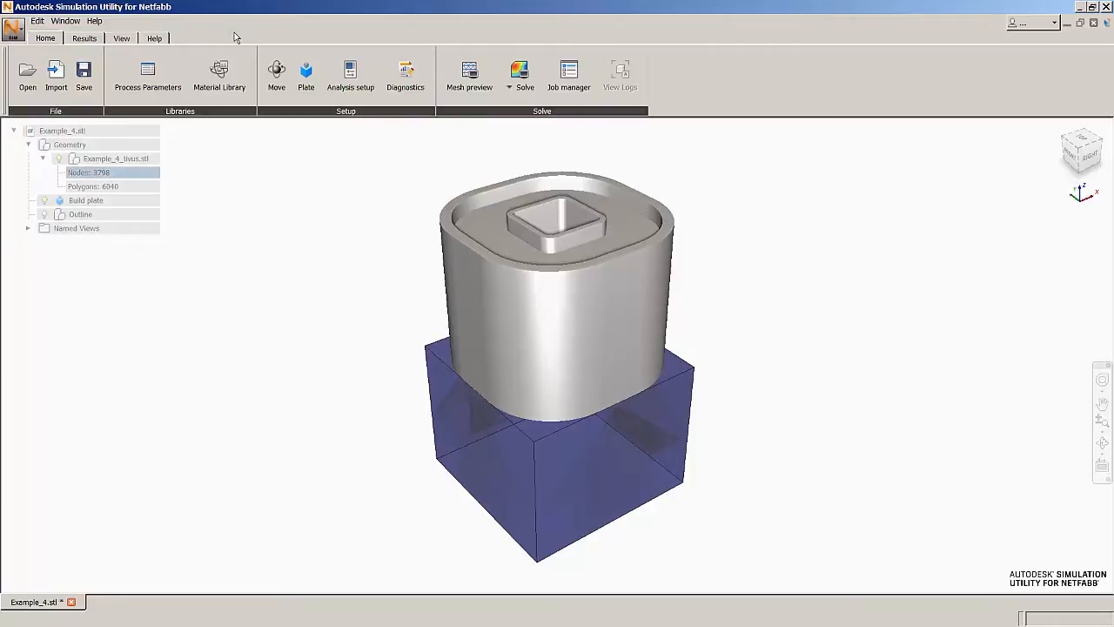
- Review the accuracy options in the analysis settings and accept Default
{"action": "left_click", "coordinate": [357, 84]}
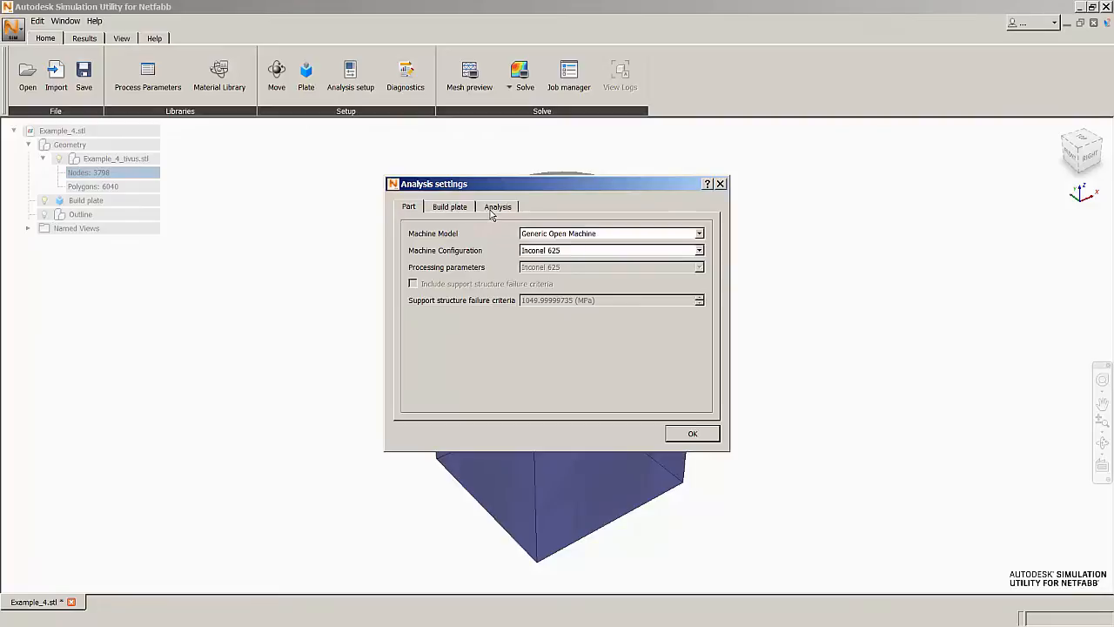
{"action": "left_click", "coordinate": [496, 207]}
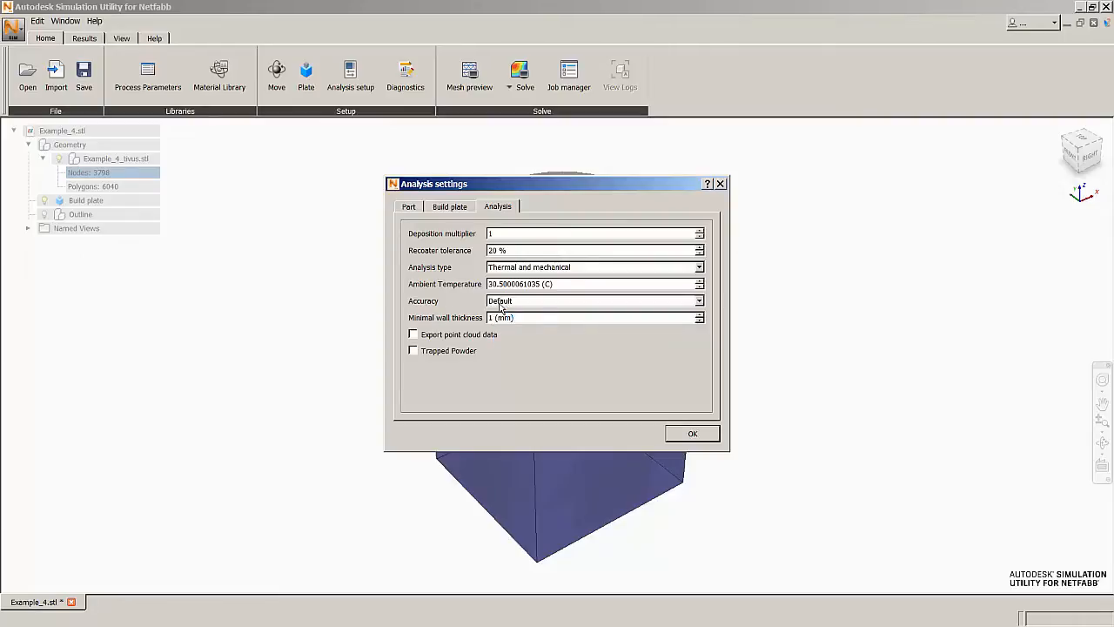
{"action": "left_click", "coordinate": [501, 305]}
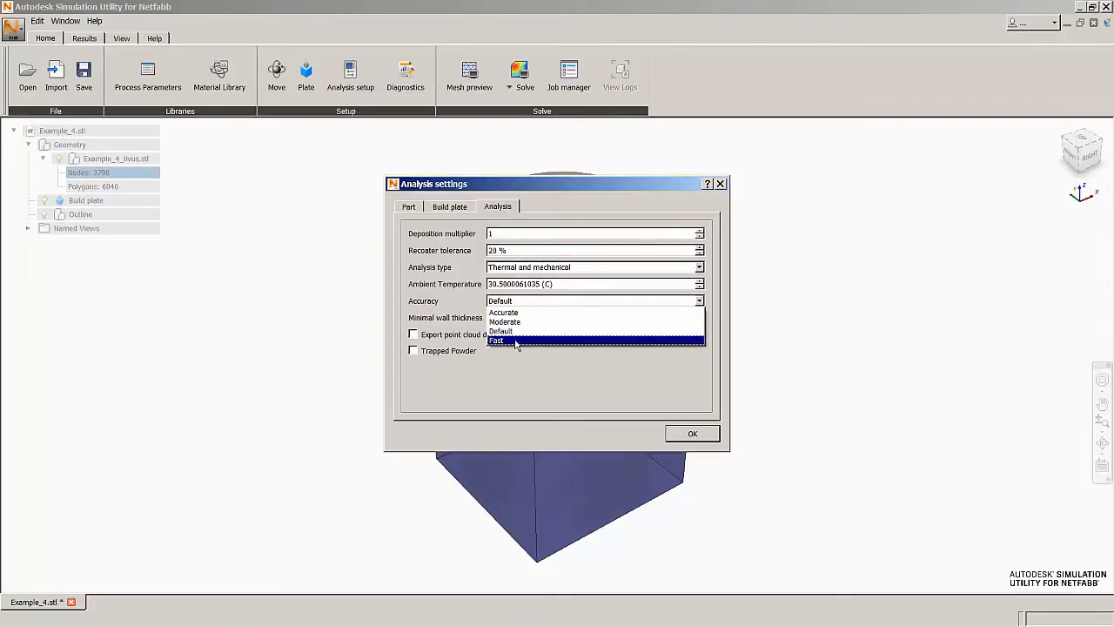
{"action": "left_click", "coordinate": [553, 373]}
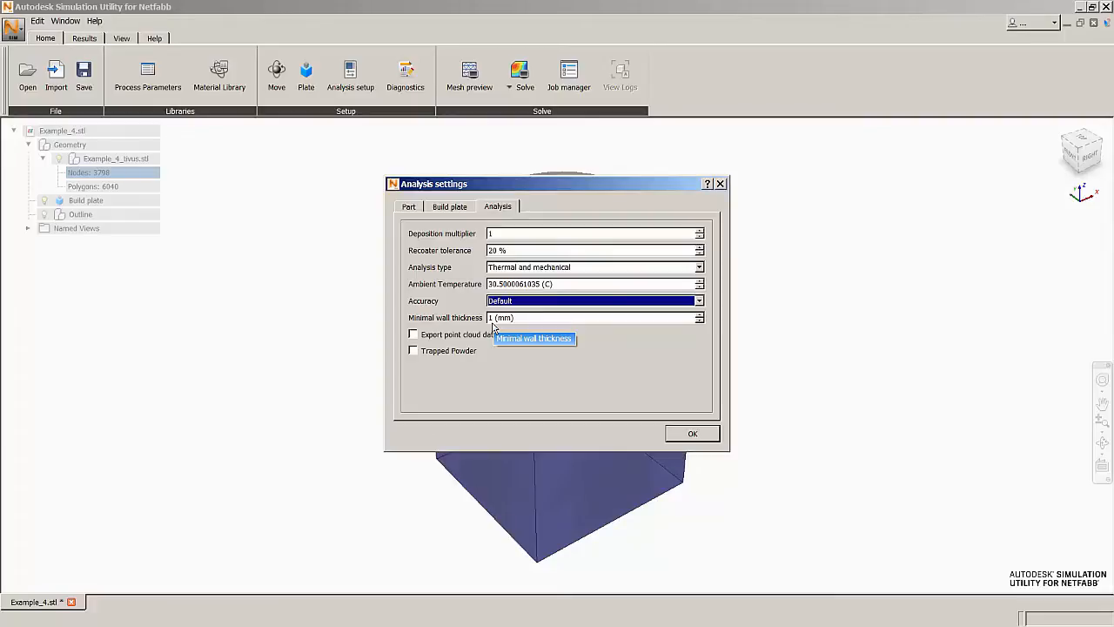
{"action": "left_click", "coordinate": [691, 433]}
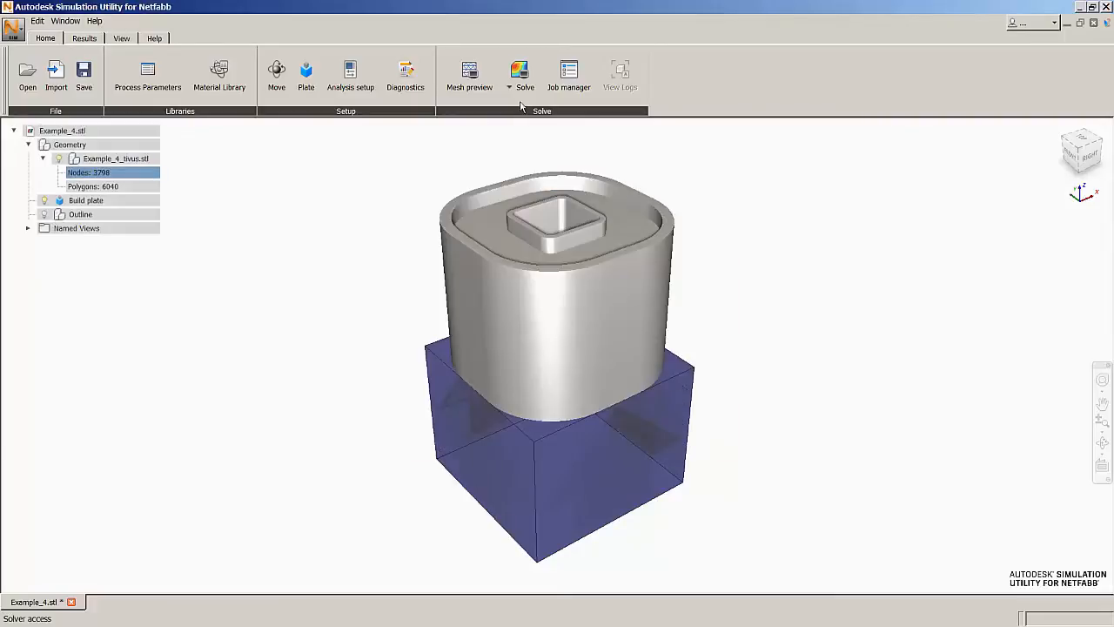
- Generate a mesh preview, saving the project as Example_4, and load the results
{"action": "left_click", "coordinate": [479, 79]}
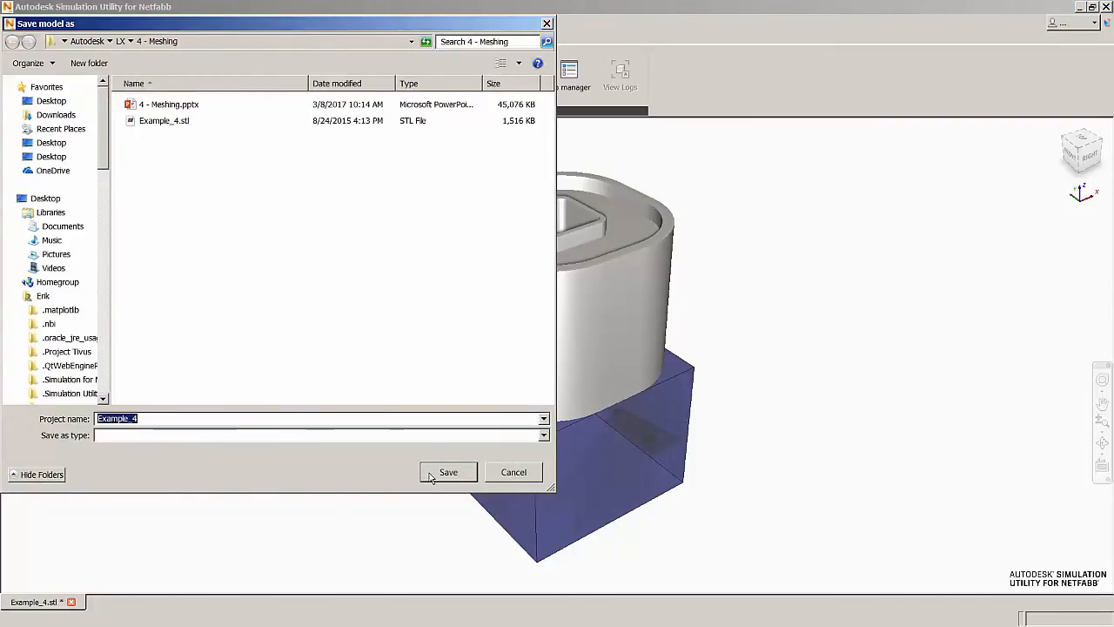
{"action": "left_click", "coordinate": [432, 477]}
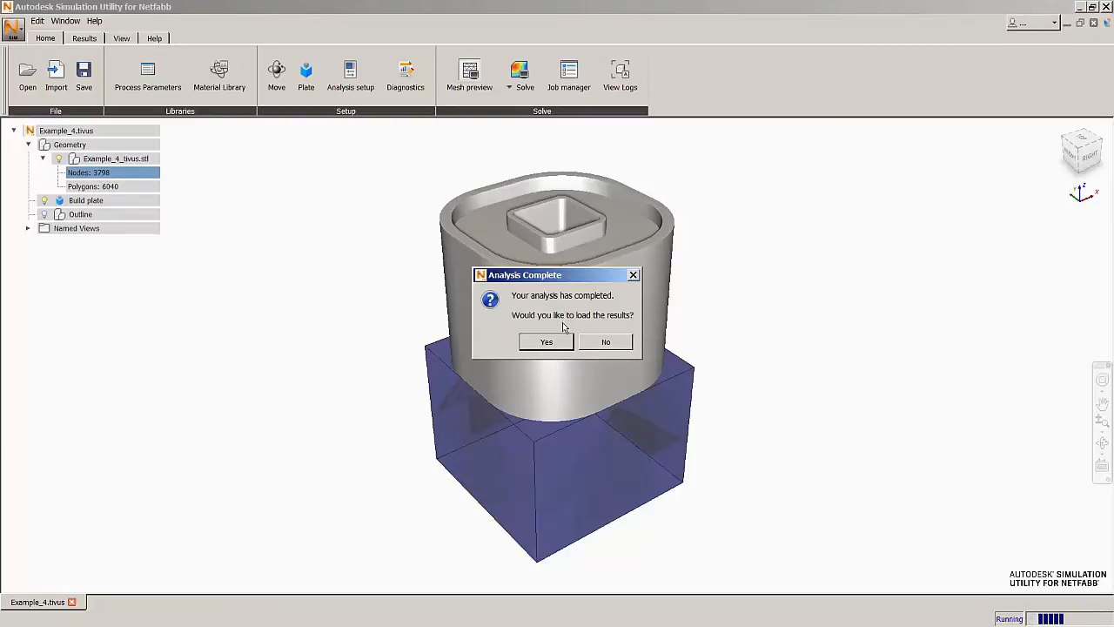
{"action": "left_click", "coordinate": [544, 342]}
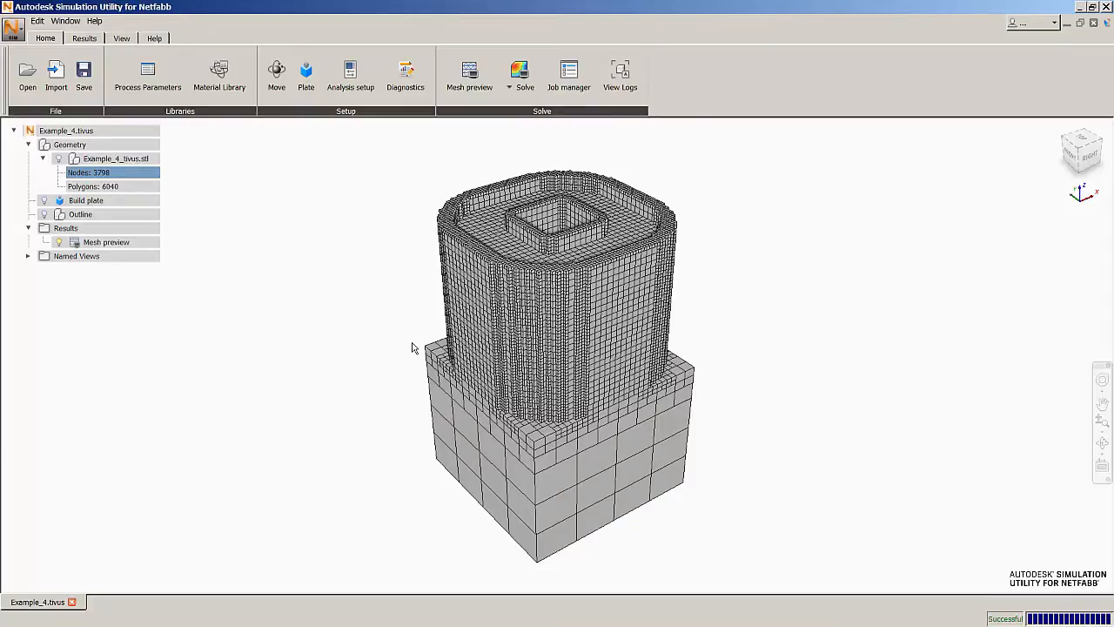
- Clip the meshed part with a plane snapped to ZX and examine the internal mesh in the cross-section
{"action": "left_click", "coordinate": [102, 41]}
{"action": "left_click", "coordinate": [122, 40]}
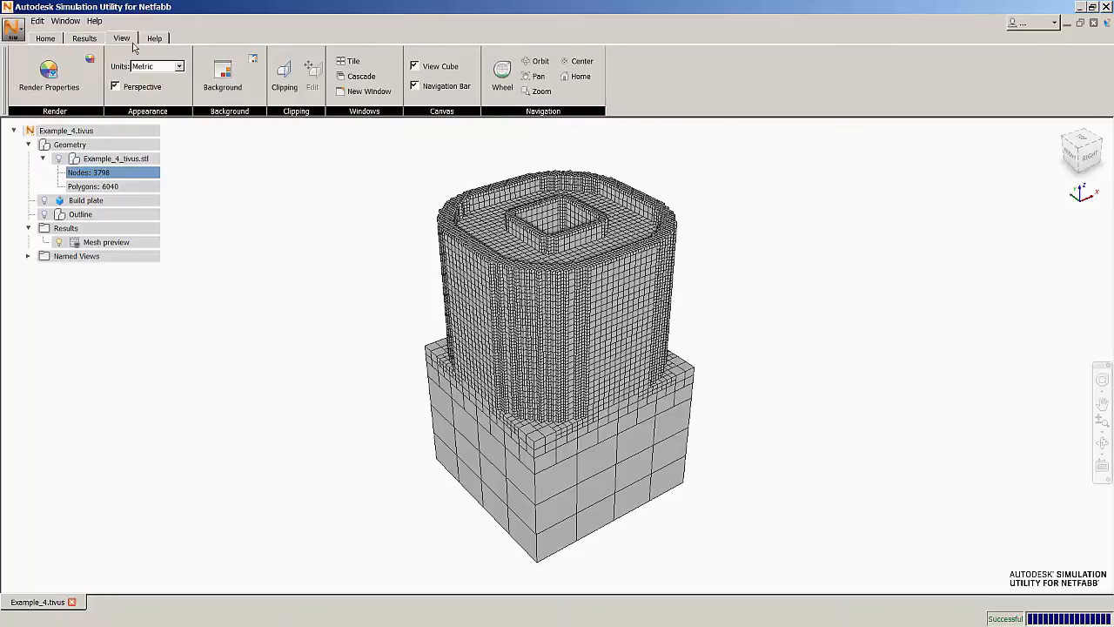
{"action": "left_click", "coordinate": [281, 74]}
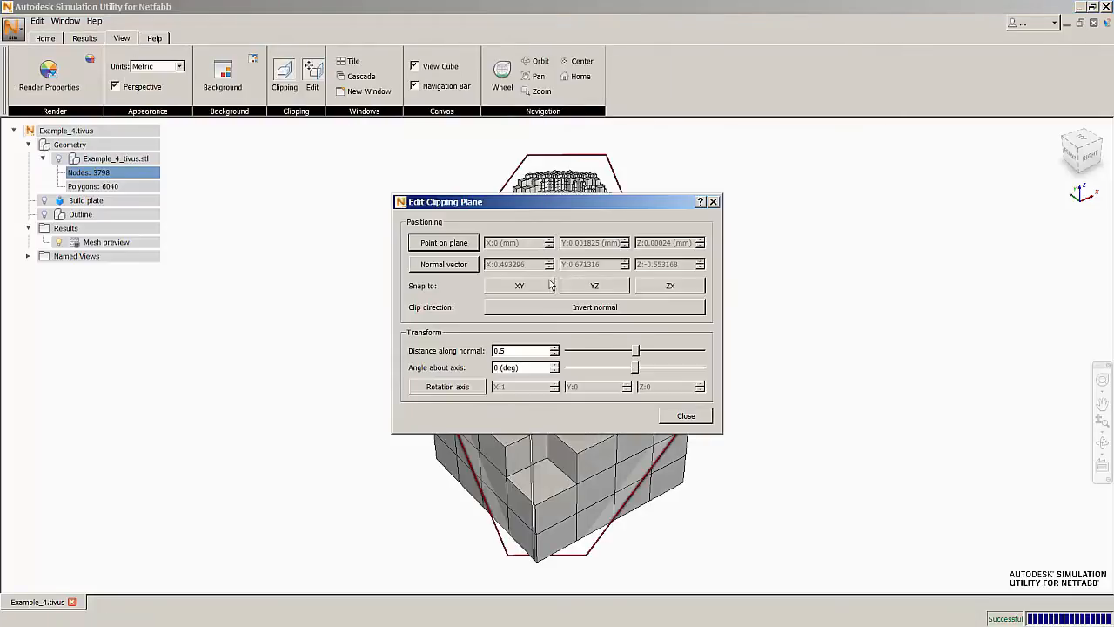
{"action": "left_click", "coordinate": [522, 285]}
{"action": "left_click", "coordinate": [619, 291]}
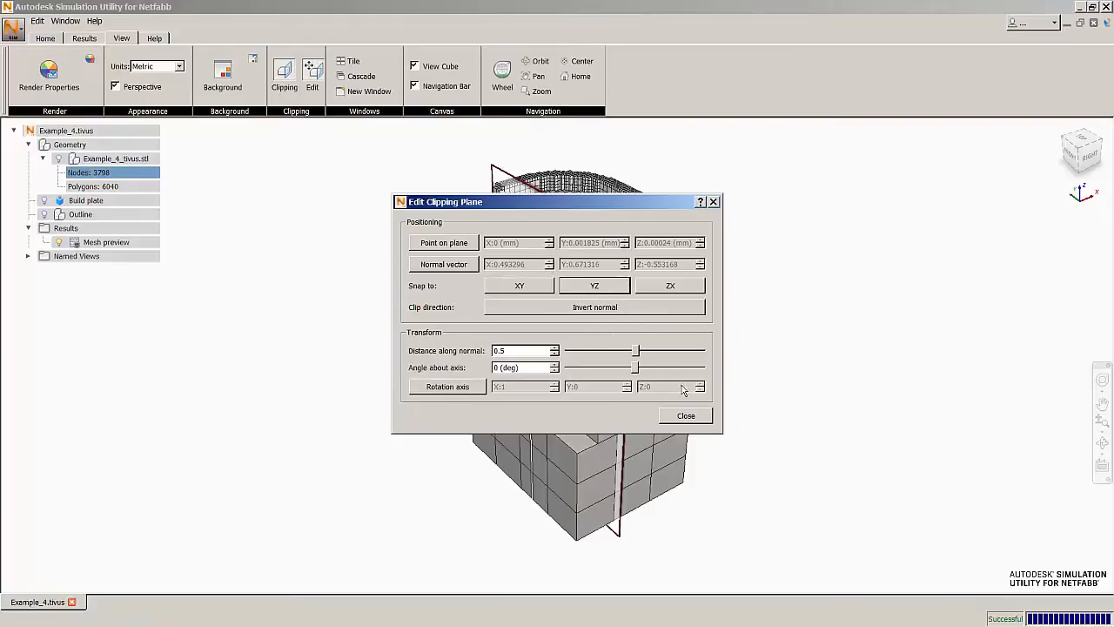
{"action": "left_click", "coordinate": [700, 290]}
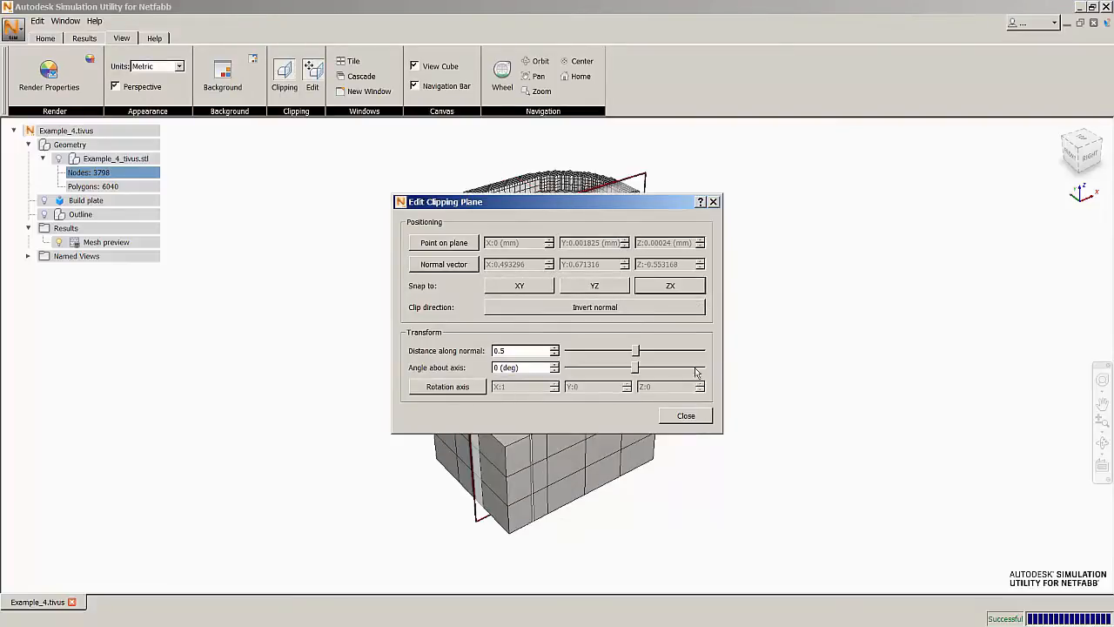
{"action": "left_click", "coordinate": [701, 415]}
{"action": "middle_click_drag", "start_coordinate": [671, 298], "coordinate": [520, 278]}
{"action": "scroll", "coordinate": [523, 292], "scroll_direction": "up", "scroll_amount": 4}
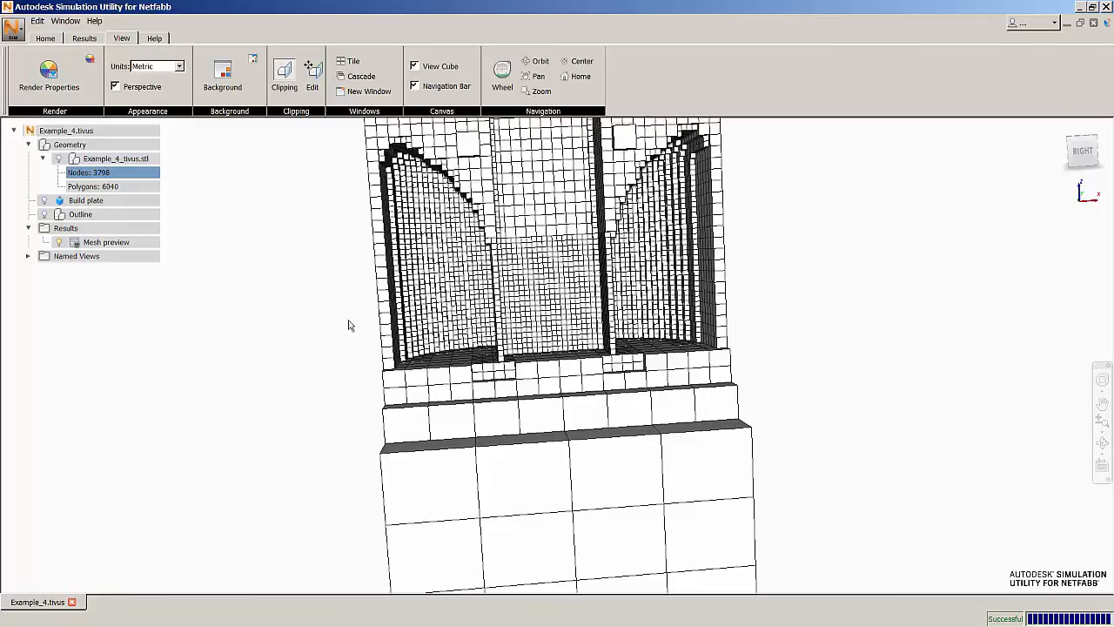
{"action": "middle_click_drag", "start_coordinate": [358, 300], "coordinate": [383, 370]}
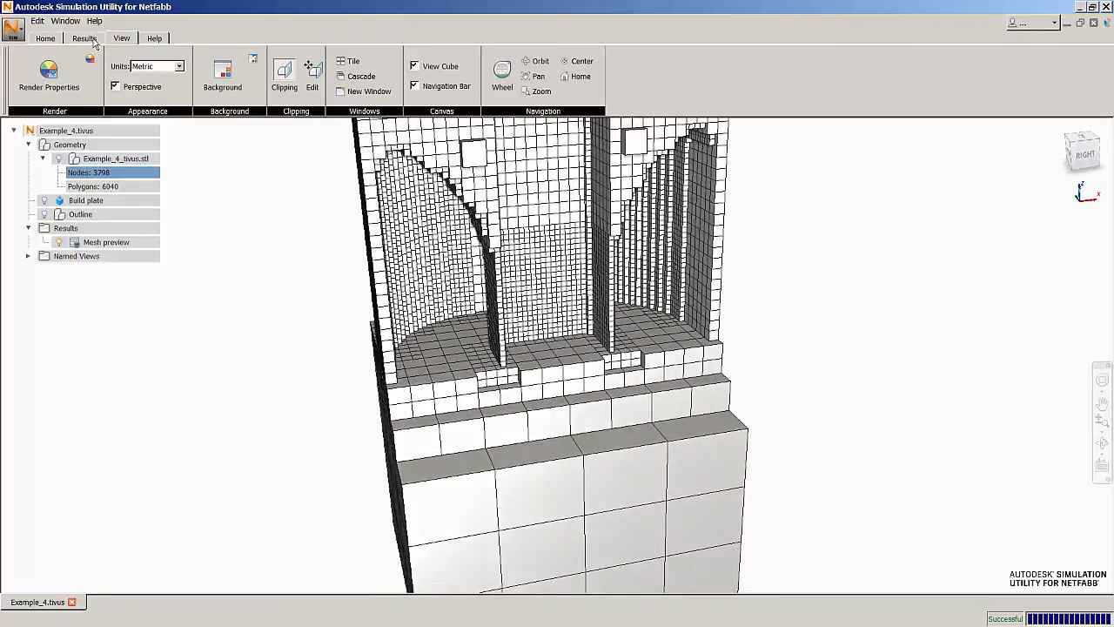
- Set the accuracy in the analysis settings to Moderate
{"action": "left_click", "coordinate": [46, 38]}
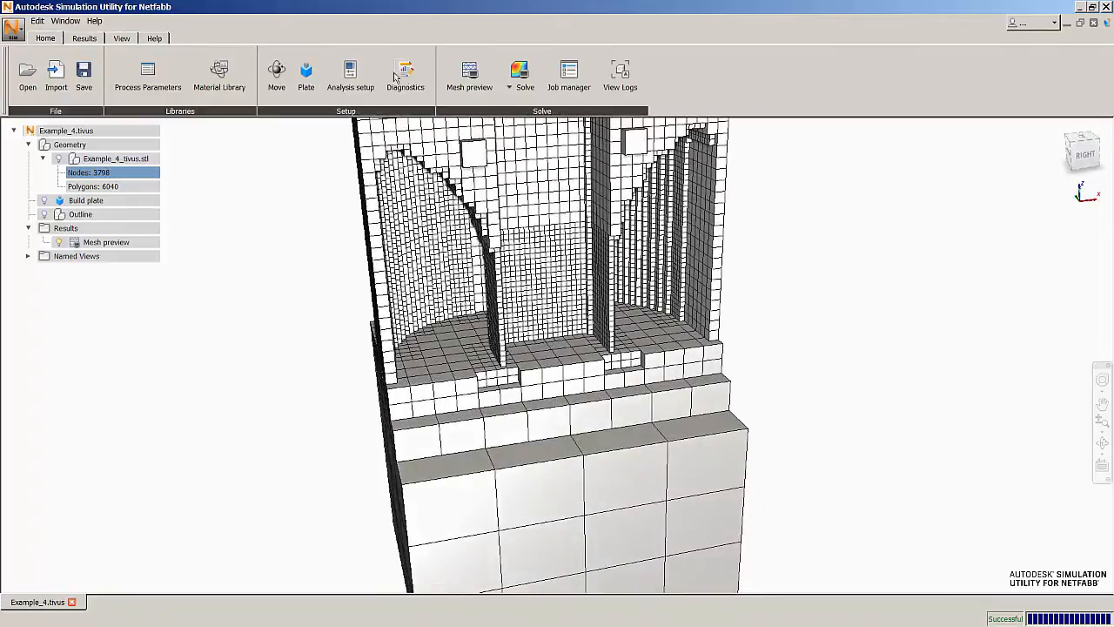
{"action": "left_click", "coordinate": [351, 80]}
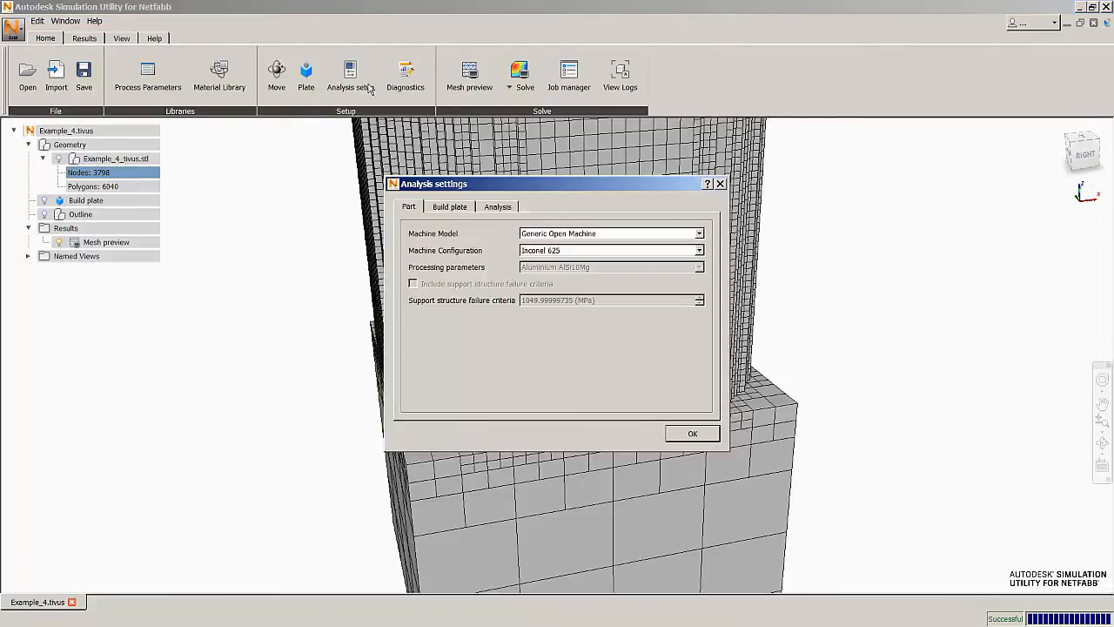
{"action": "left_click", "coordinate": [491, 207]}
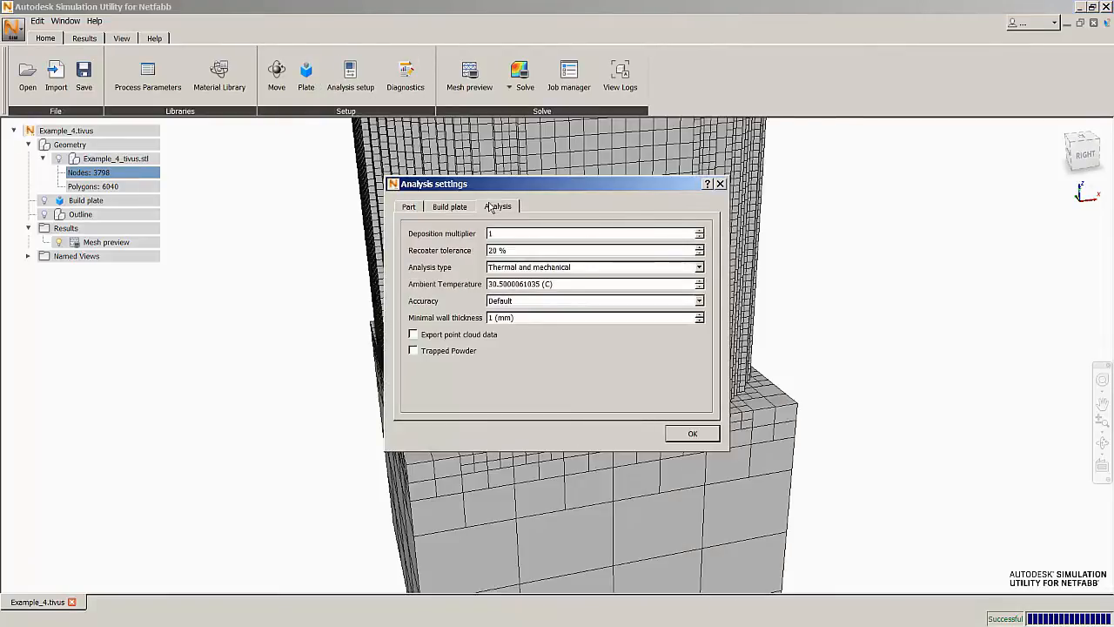
{"action": "left_click", "coordinate": [506, 301]}
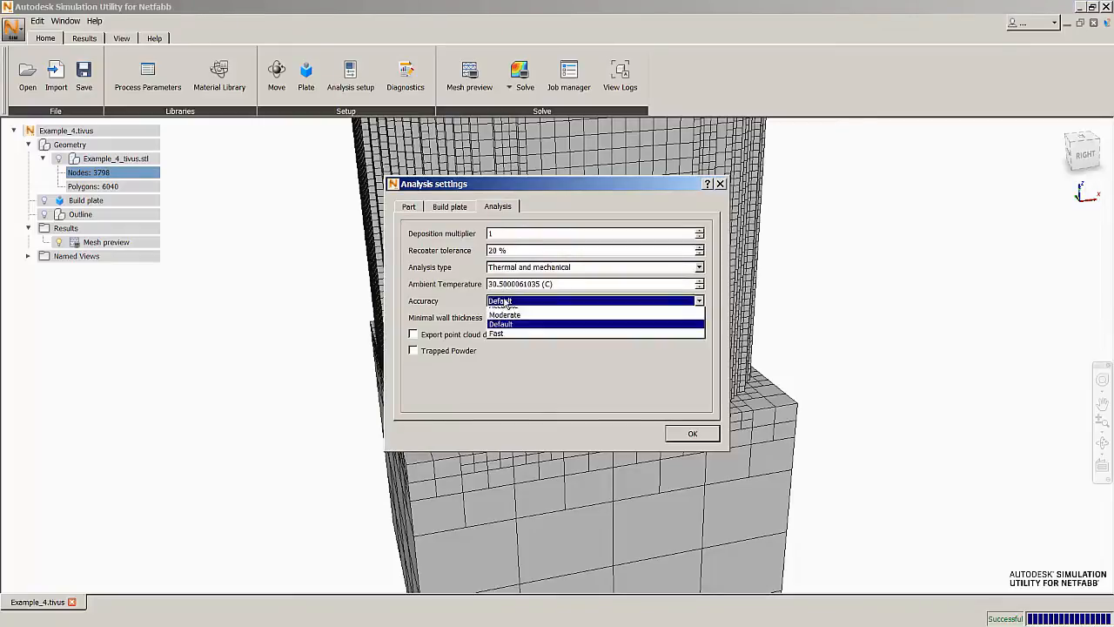
{"action": "left_click", "coordinate": [509, 322]}
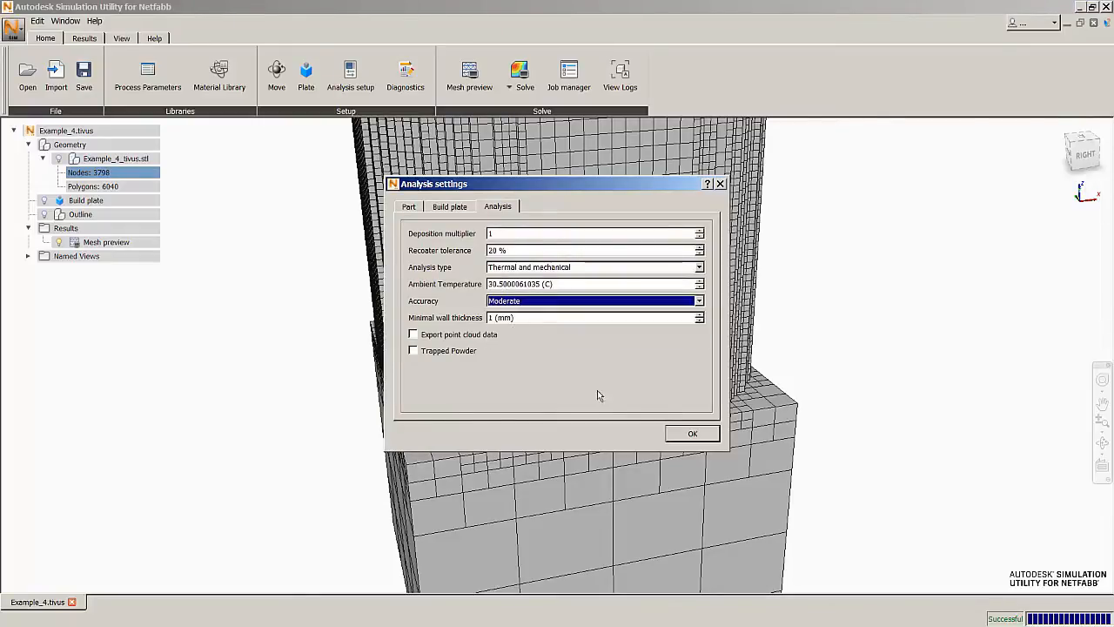
{"action": "left_click", "coordinate": [692, 433]}
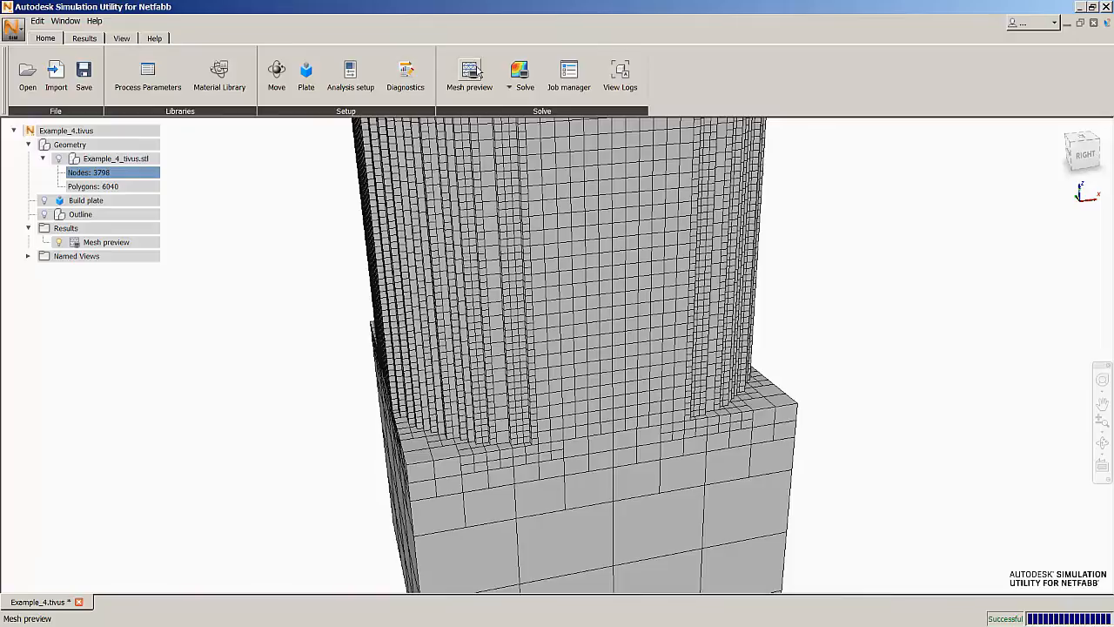
- Regenerate the mesh preview with the Moderate accuracy and load its results
{"action": "left_click", "coordinate": [521, 73]}
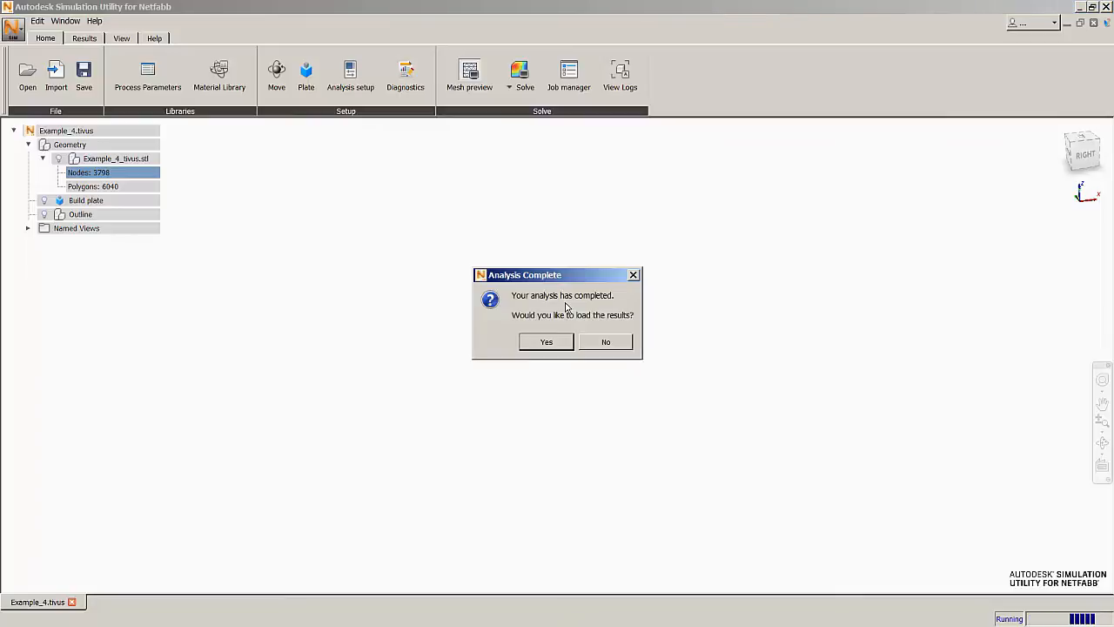
{"action": "left_click", "coordinate": [546, 341]}
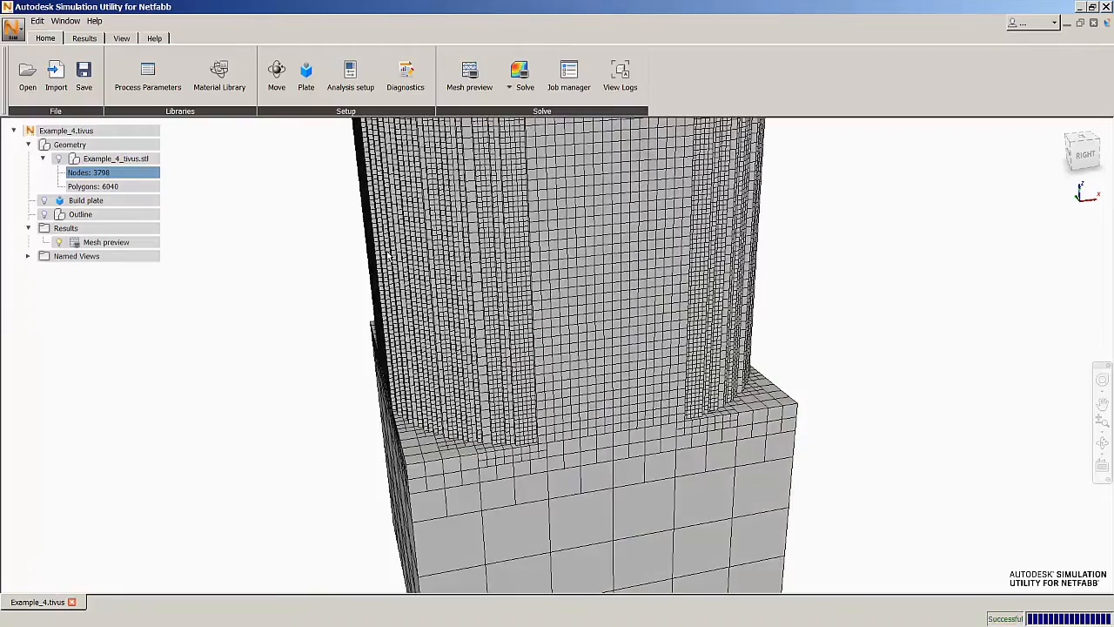
{"action": "middle_click_drag", "start_coordinate": [305, 274], "coordinate": [362, 388]}
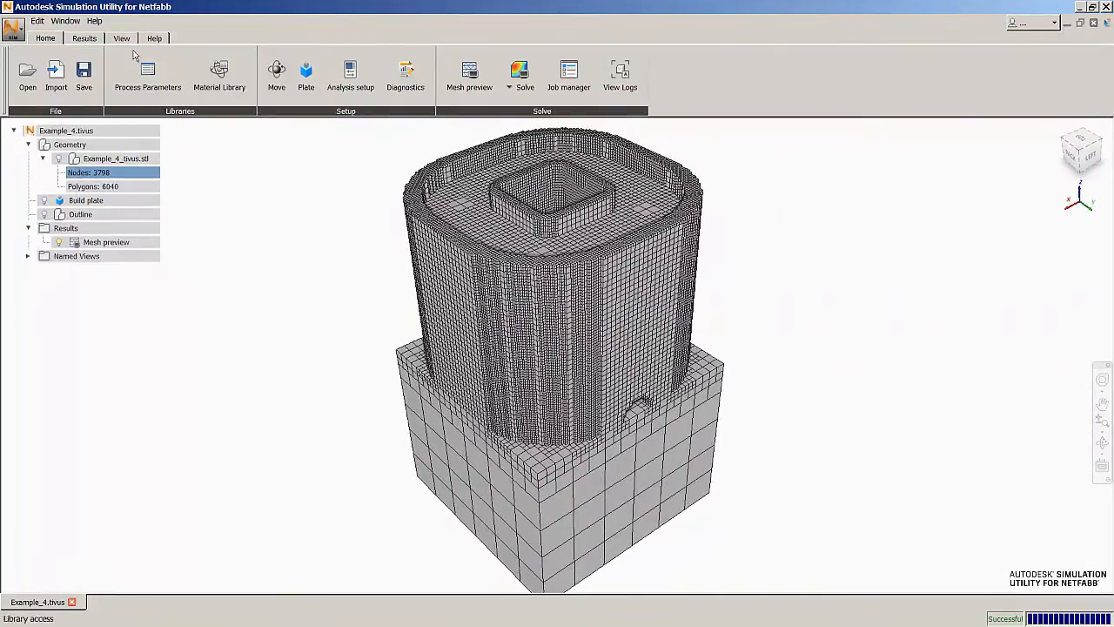
- Clip the Moderate mesh with a plane snapped to YZ and examine the element refinement in walls and build plate
{"action": "left_click", "coordinate": [87, 38]}
{"action": "left_click", "coordinate": [118, 39]}
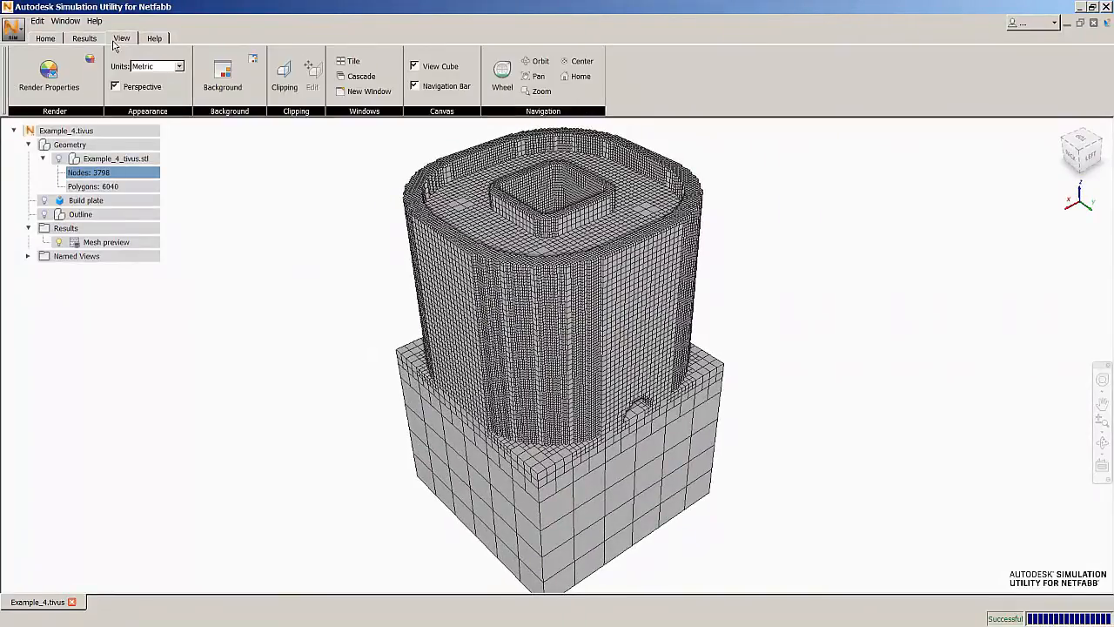
{"action": "left_click", "coordinate": [277, 89]}
{"action": "left_click", "coordinate": [576, 287]}
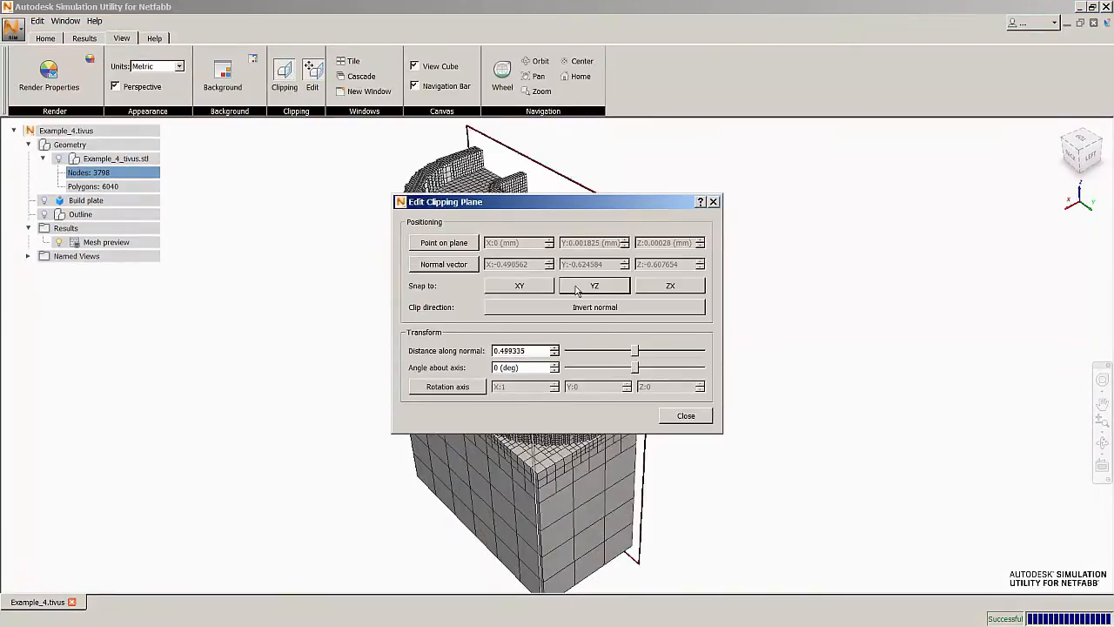
{"action": "left_click", "coordinate": [684, 416]}
{"action": "middle_click_drag", "start_coordinate": [671, 373], "coordinate": [176, 397]}
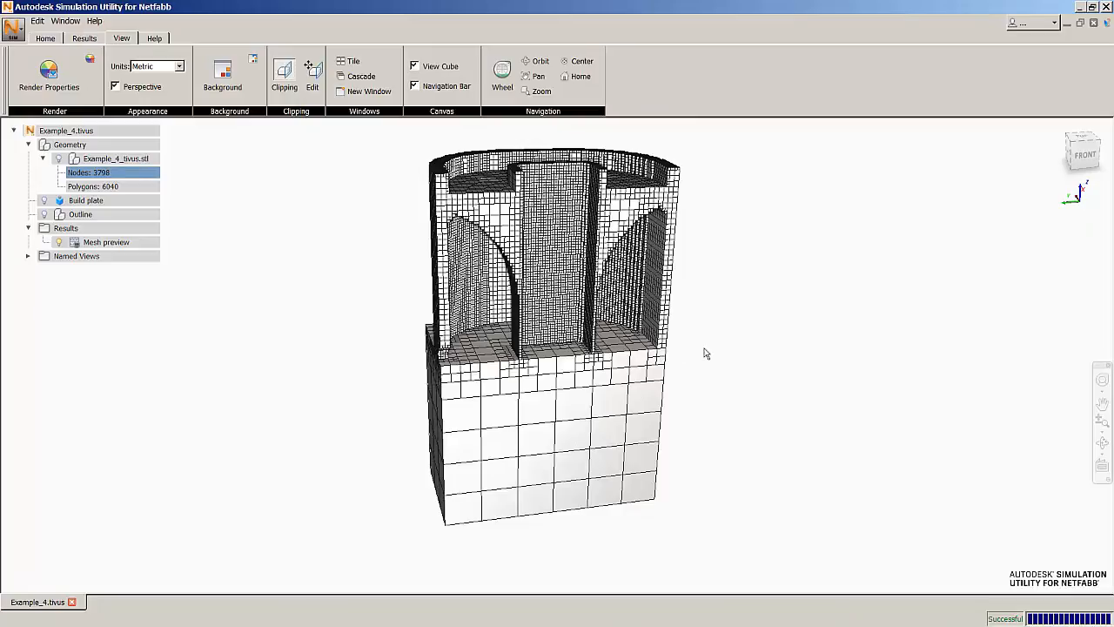
{"action": "middle_click_drag", "start_coordinate": [705, 353], "coordinate": [720, 277]}
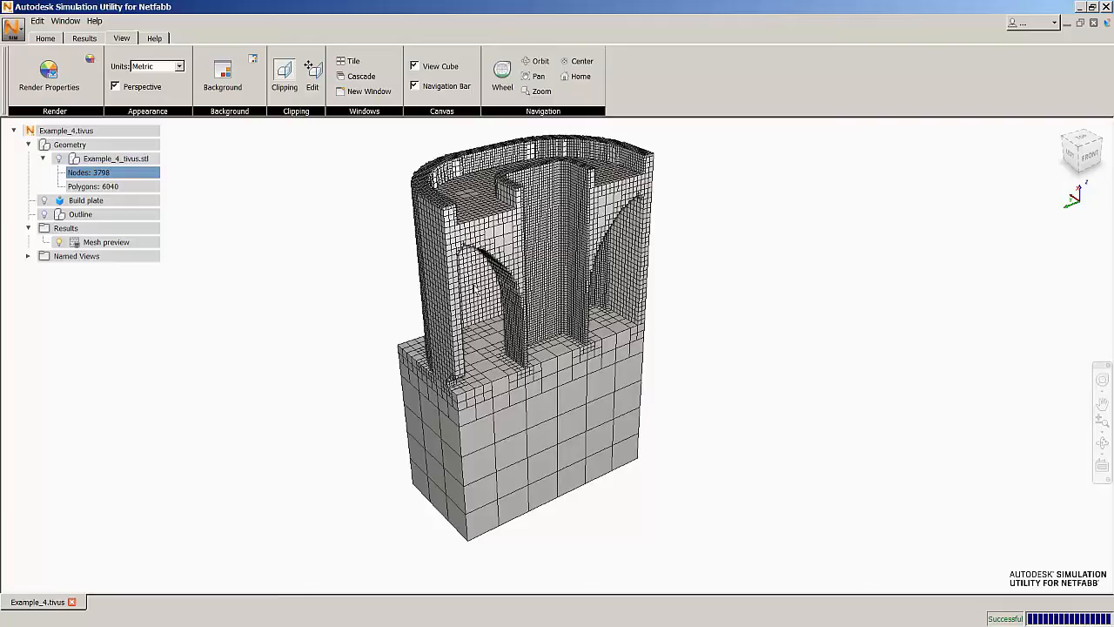
{"action": "scroll", "coordinate": [520, 307], "scroll_direction": "up", "scroll_amount": 2}
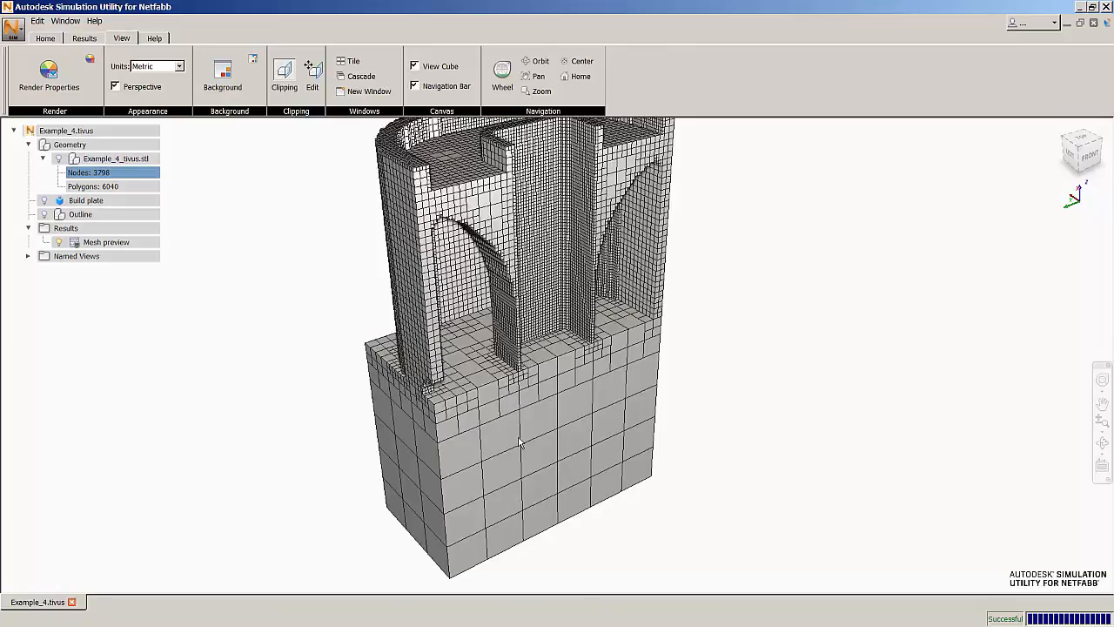
{"action": "scroll", "coordinate": [520, 442], "scroll_direction": "up", "scroll_amount": 1}
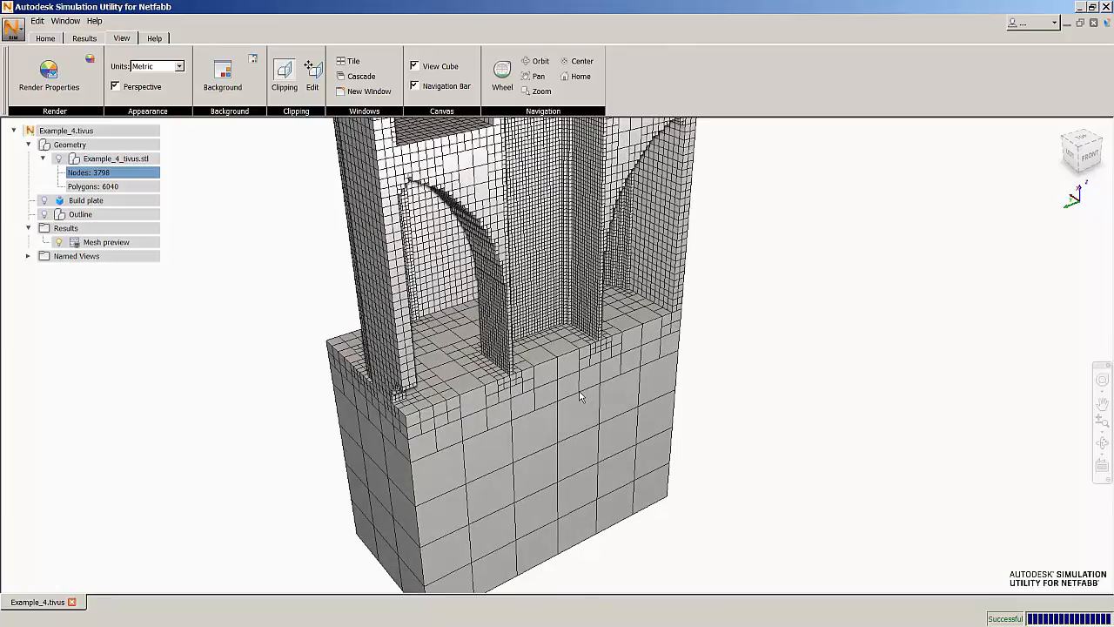